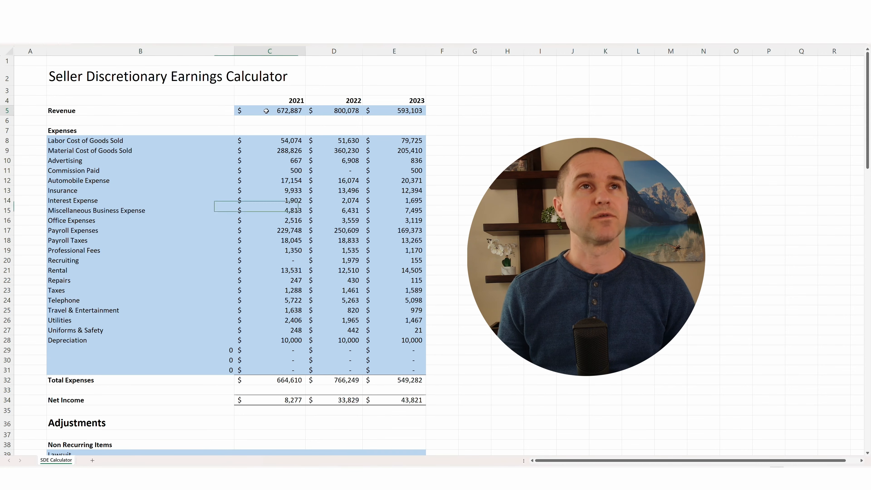
# Enter a 35,000 lawsuit adjustment for 2022 under Non Recurring Items.
pyautogui.moveTo(264, 110); pyautogui.dragTo(407, 112)
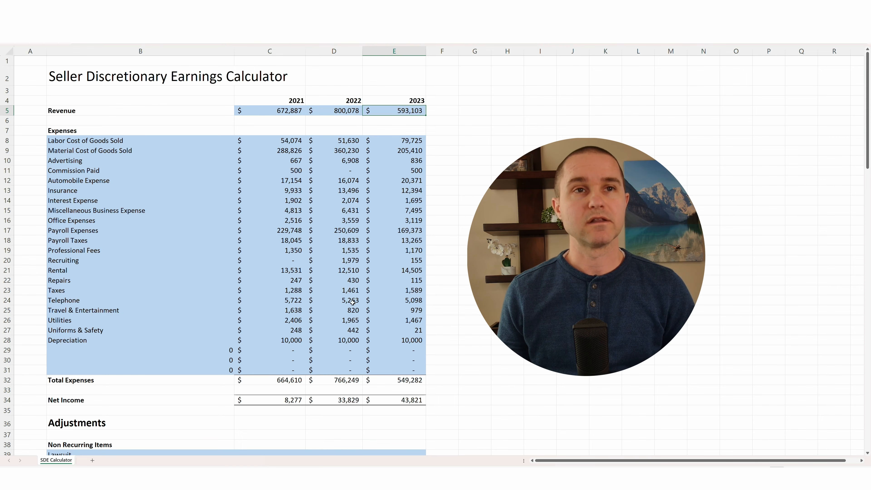
pyautogui.scroll(-8, 353, 303)
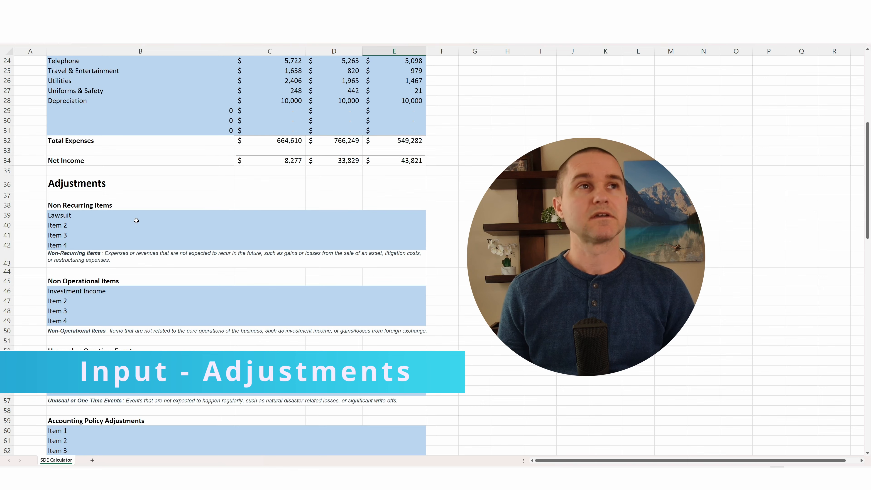
pyautogui.scroll(-1, 124, 216)
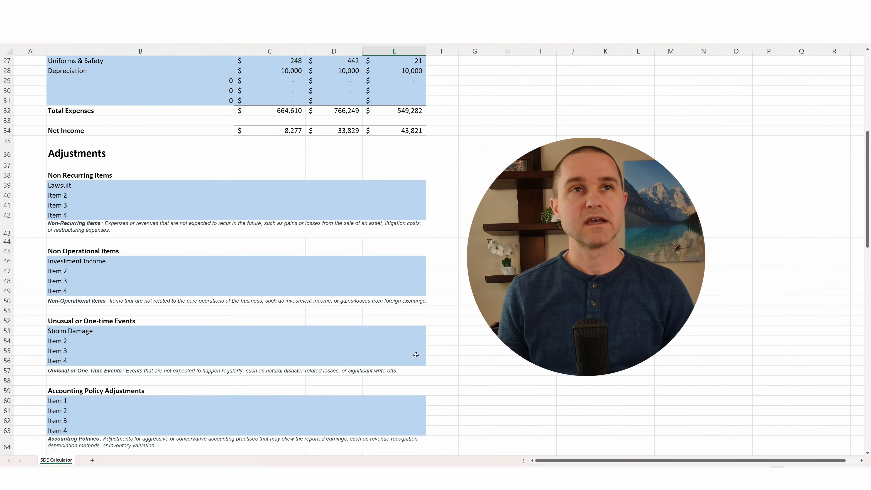
pyautogui.click(96, 228)
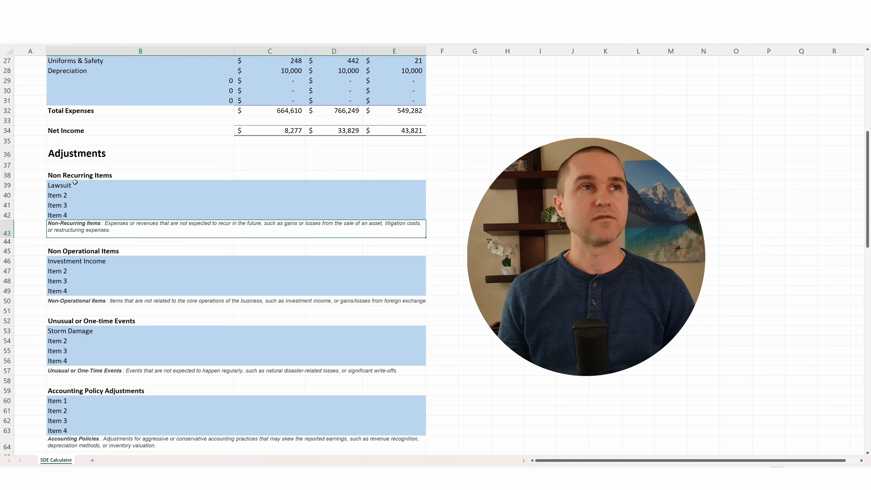
pyautogui.click(356, 186)
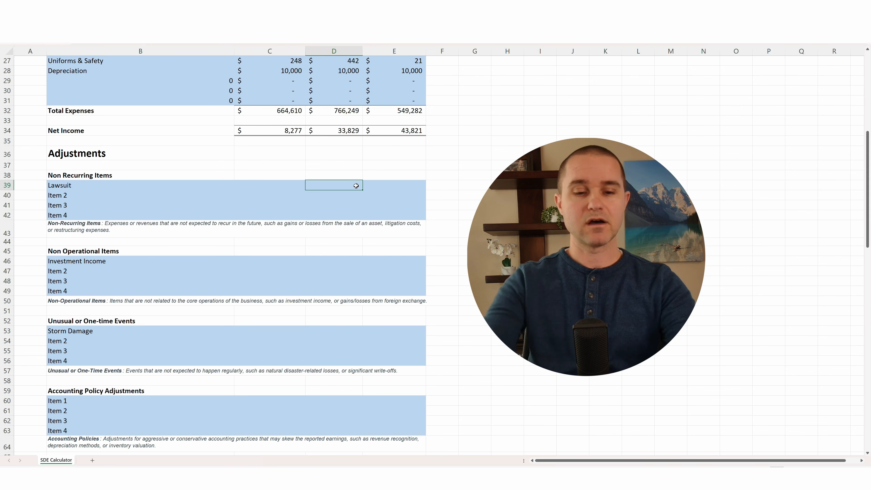
pyautogui.write('35,000')
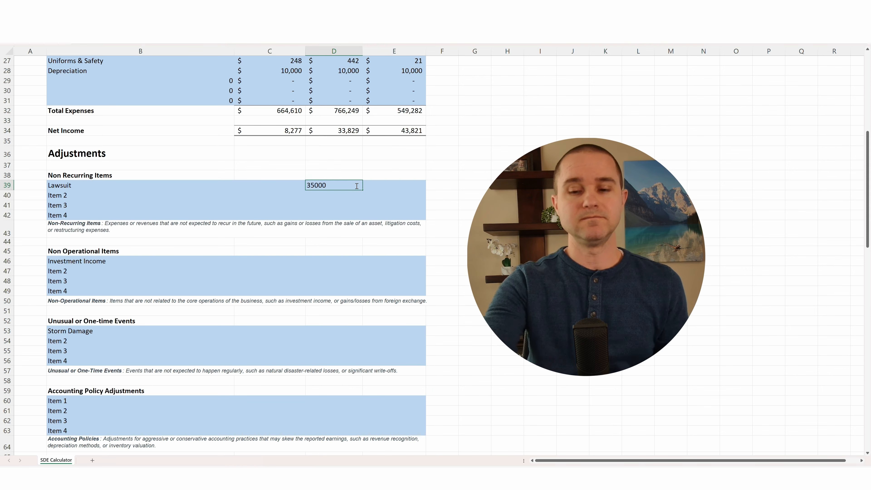
pyautogui.press('Return')
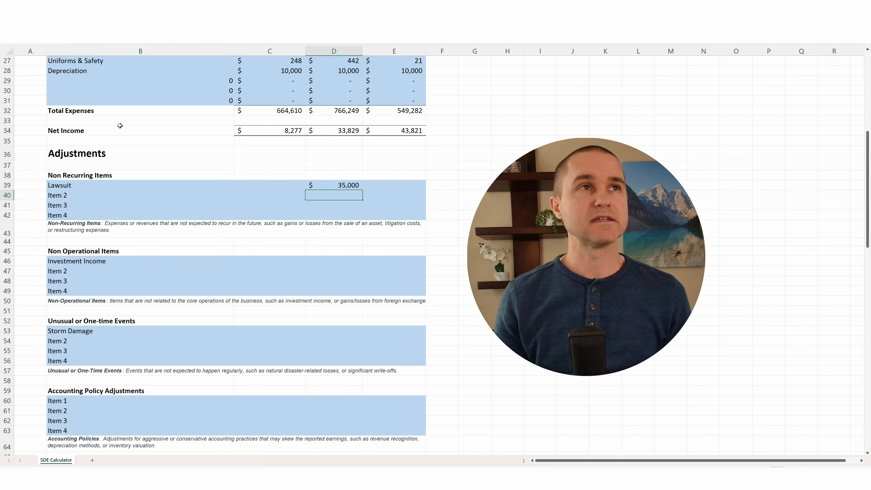
# Enter a -20,000 investment income adjustment for 2023 under Non Operational Items.
pyautogui.scroll(4, 196, 163)
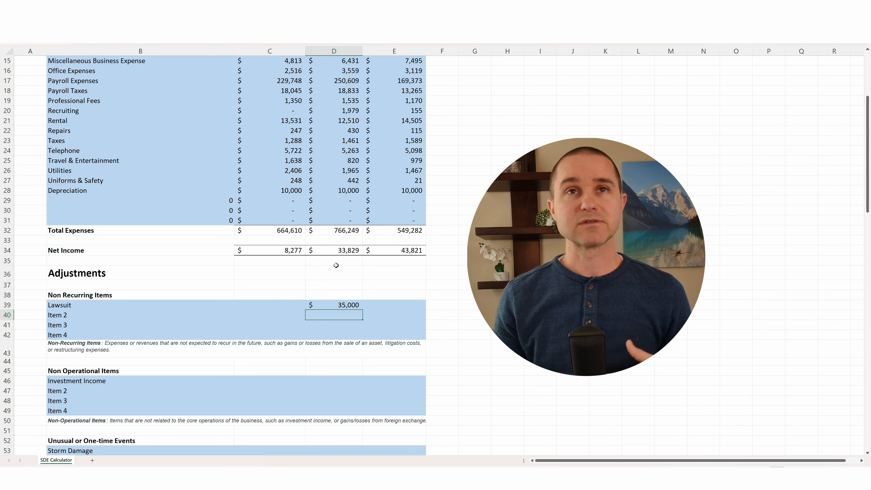
pyautogui.scroll(-15, 337, 265)
pyautogui.scroll(-10, 336, 265)
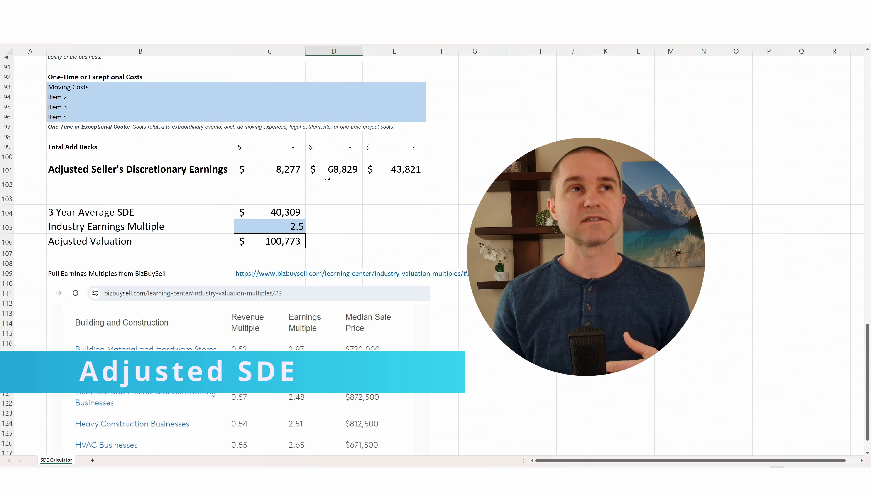
pyautogui.scroll(20, 345, 177)
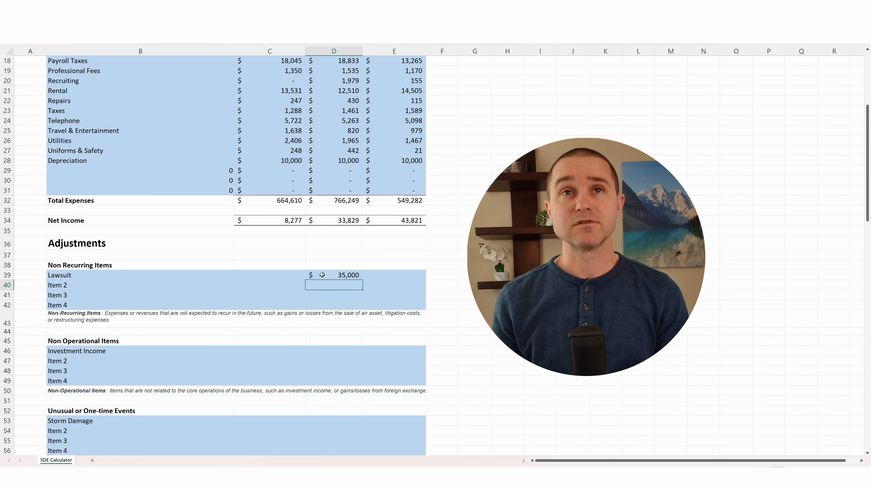
pyautogui.scroll(-2, 323, 275)
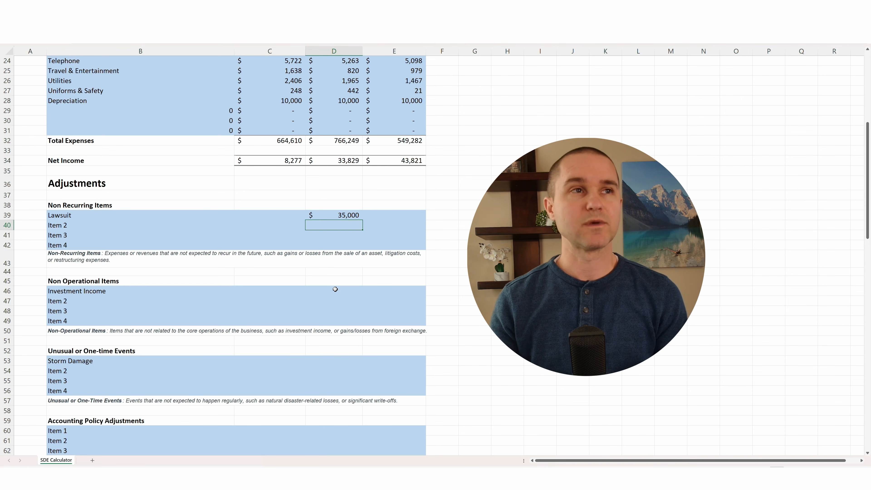
pyautogui.doubleClick(371, 290)
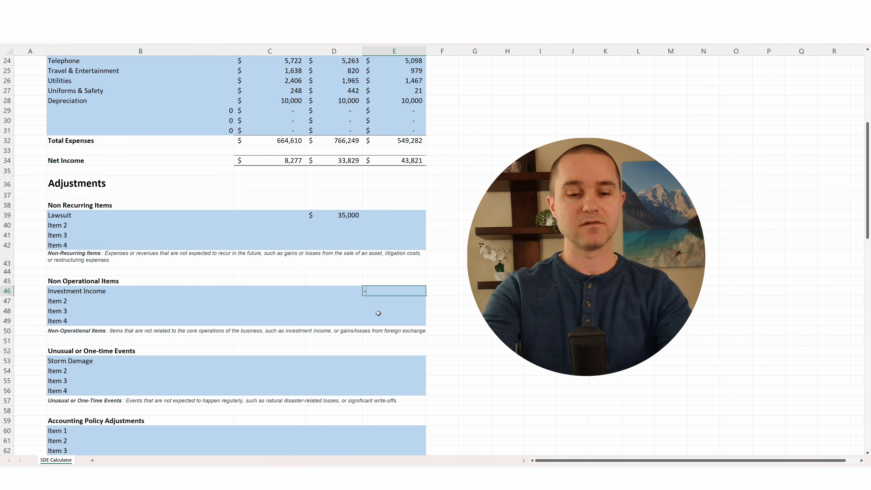
pyautogui.write('-200')
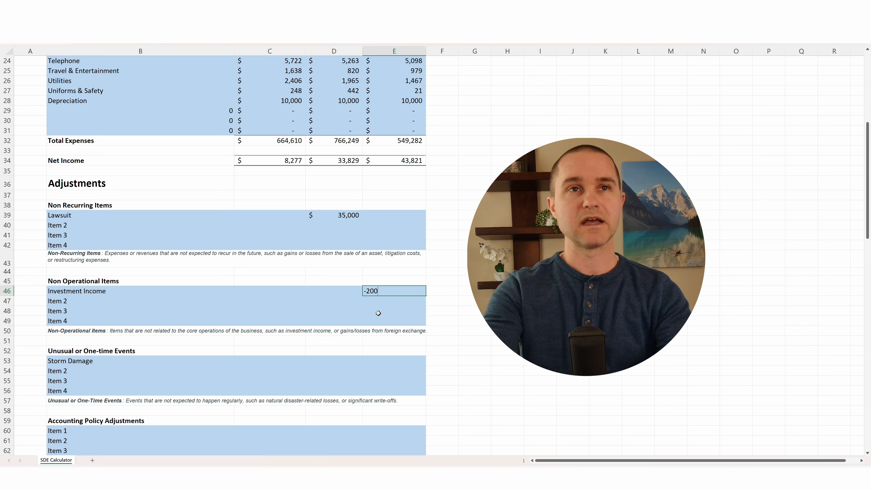
pyautogui.write('00')
pyautogui.press('Return')
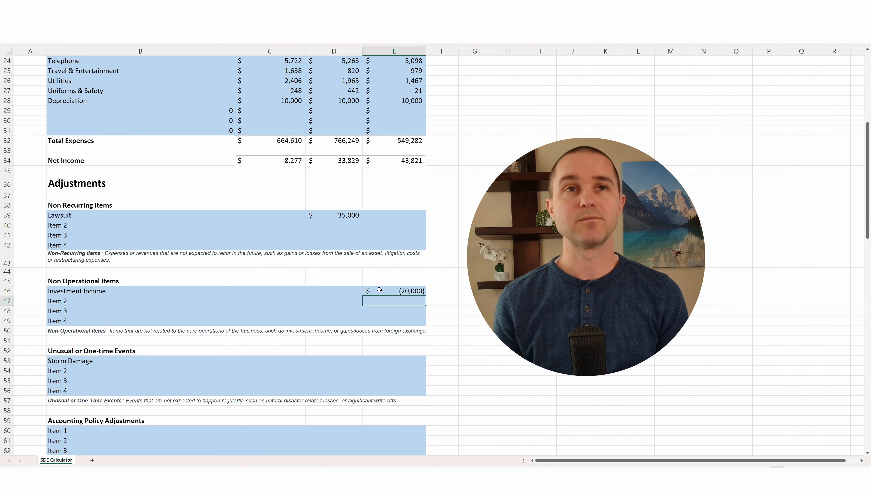
# Enter a 25,000 storm damage adjustment for 2021 under Unusual or One-time Events.
pyautogui.scroll(-4, 383, 298)
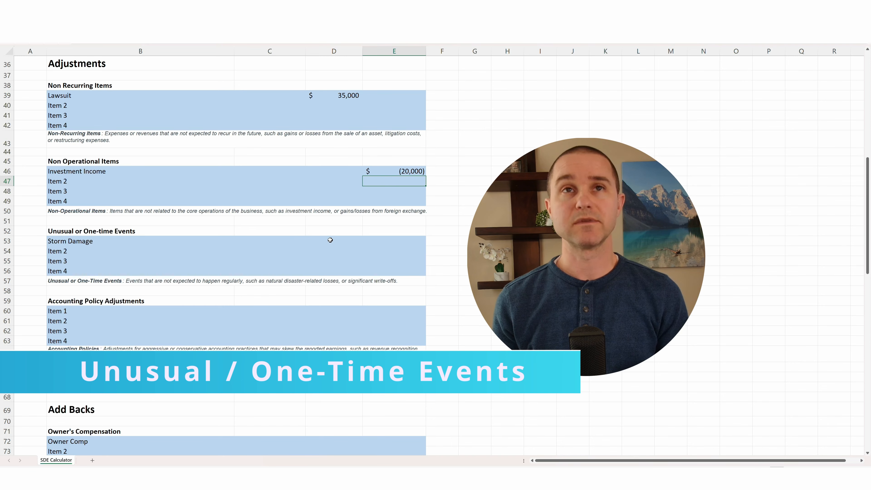
pyautogui.click(270, 240)
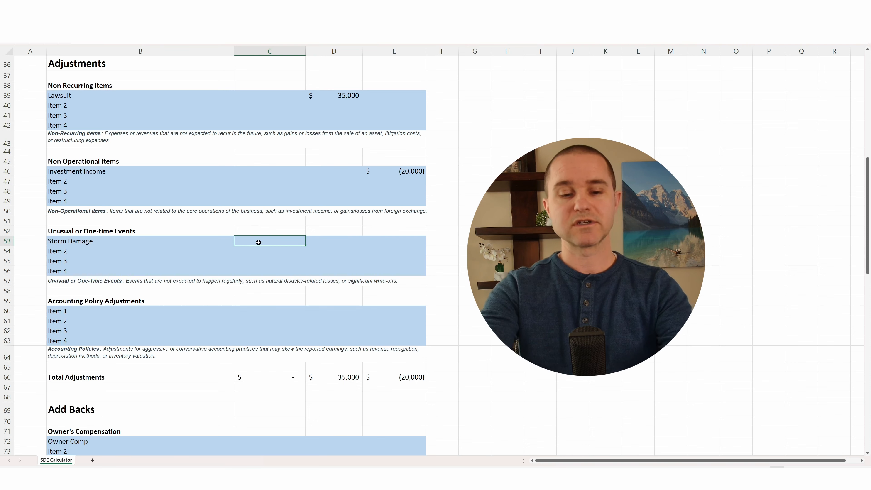
pyautogui.write('25,000')
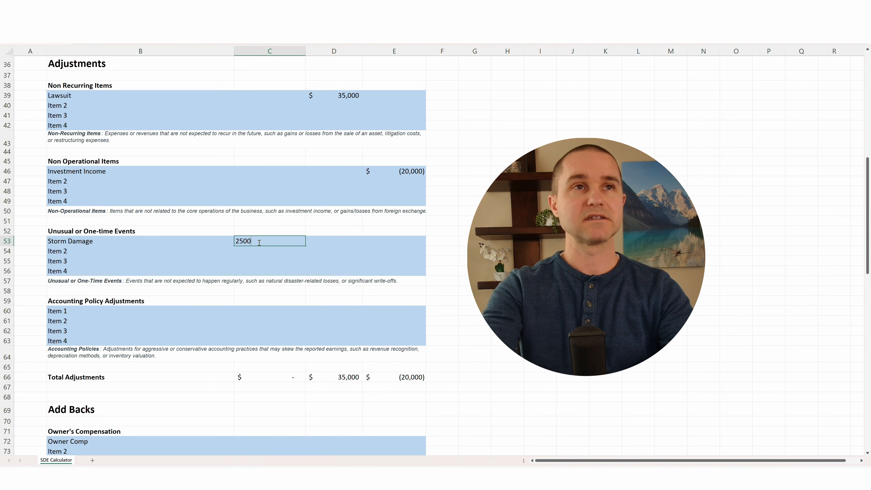
pyautogui.press('Return')
# Enter 25,000 of owner compensation as an add back for each of 2021, 2022 and 2023.
pyautogui.scroll(-2, 259, 243)
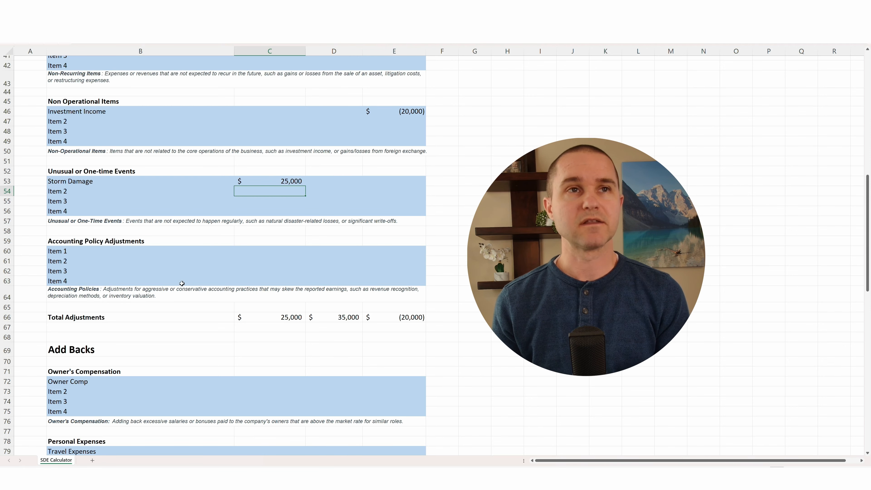
pyautogui.scroll(-6, 226, 301)
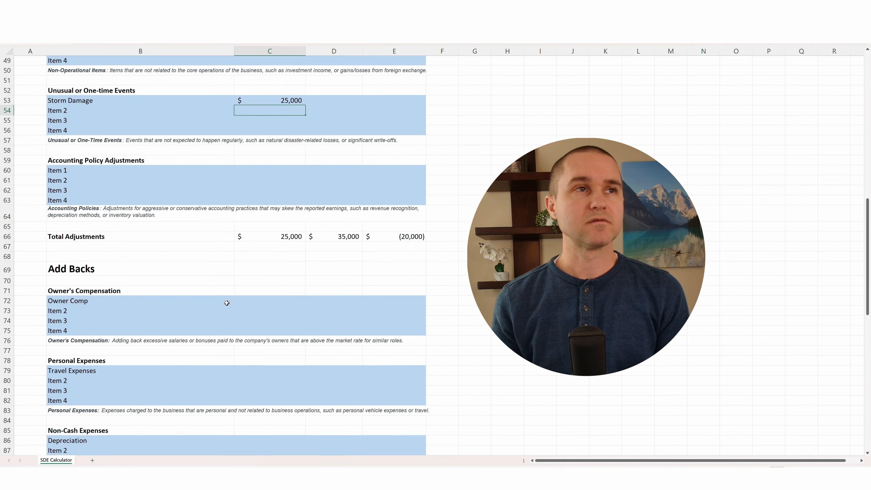
pyautogui.scroll(-2, 91, 194)
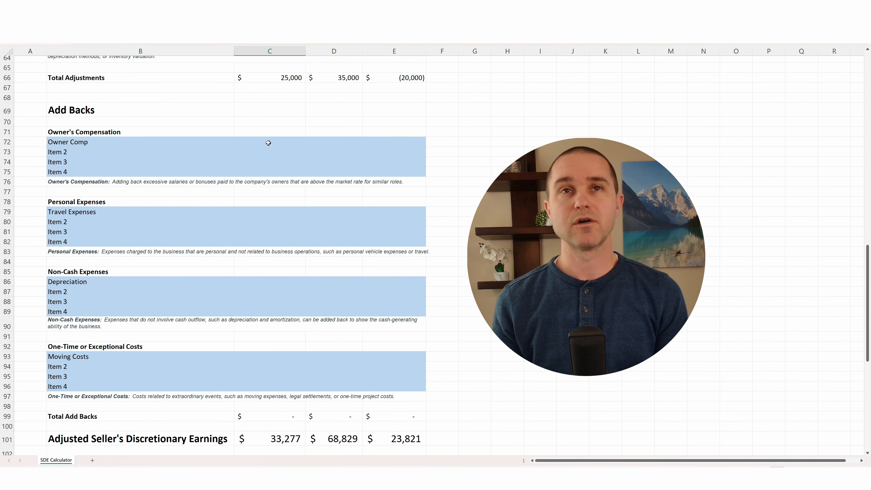
pyautogui.scroll(19, 269, 143)
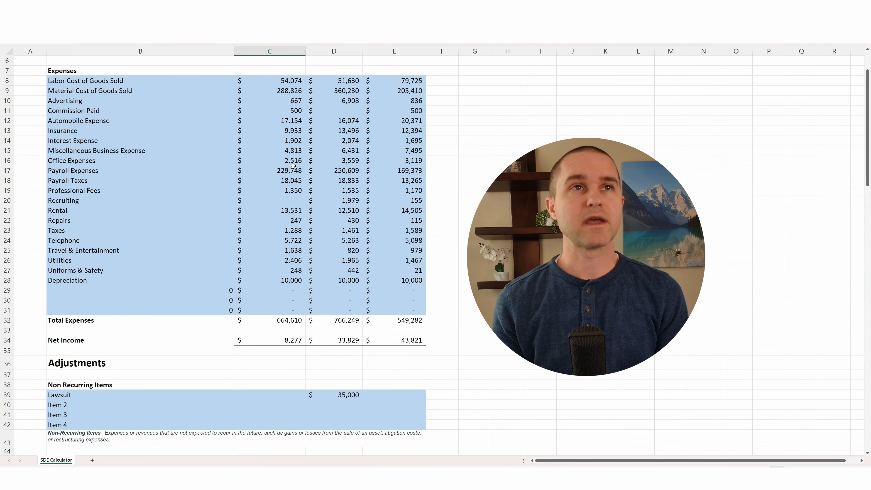
pyautogui.moveTo(278, 169); pyautogui.dragTo(395, 170)
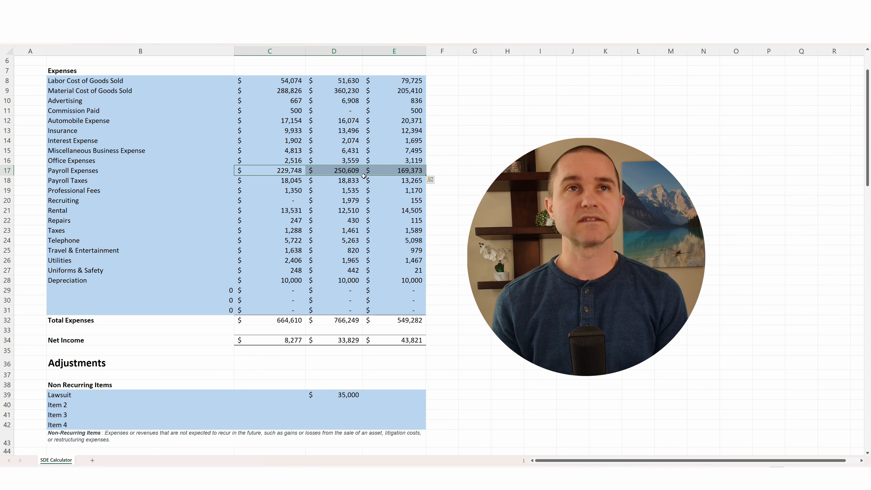
pyautogui.scroll(-17, 286, 177)
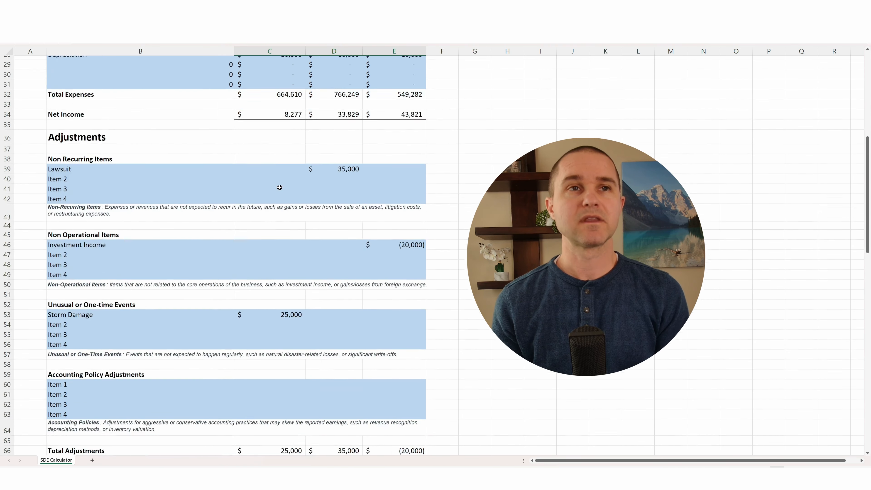
pyautogui.click(259, 234)
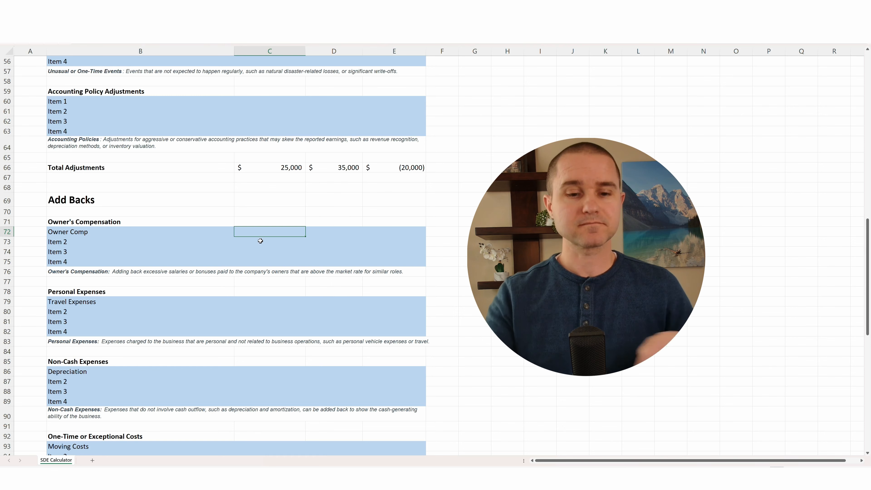
pyautogui.write('25000')
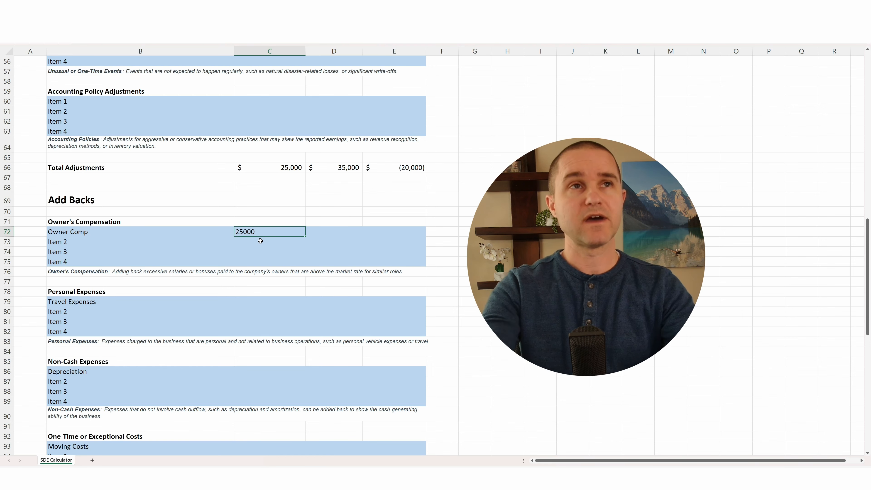
pyautogui.press('Tab')
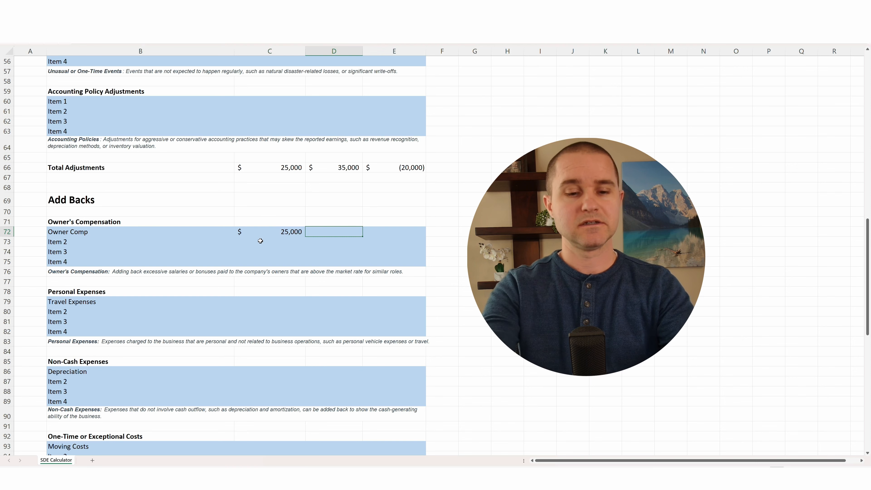
pyautogui.write('25000')
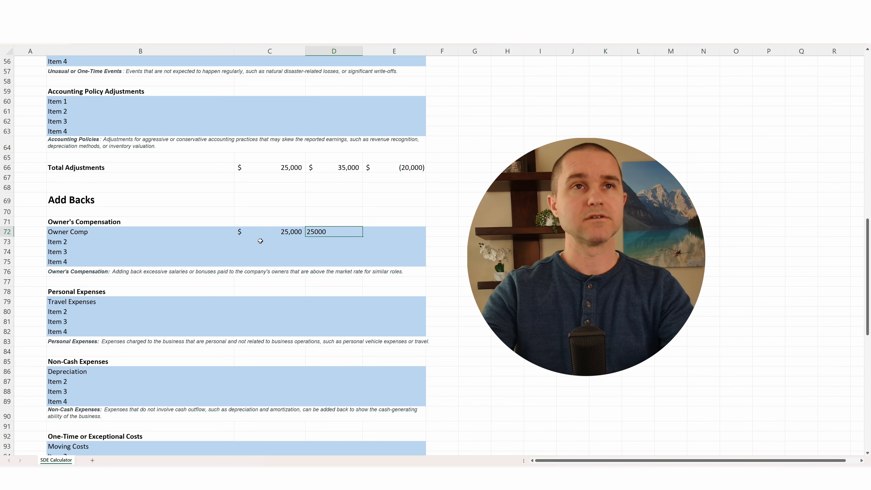
pyautogui.press('Tab')
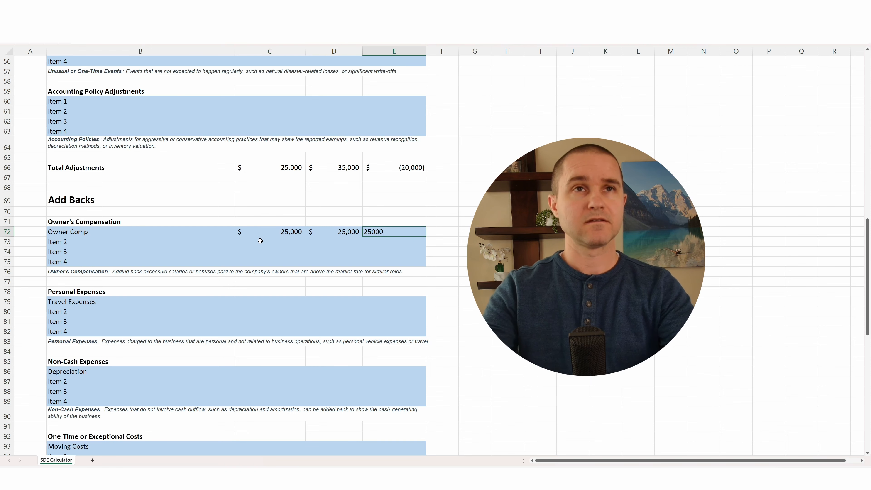
pyautogui.press('Down')
# Enter a 10,000 travel expenses add back for 2023 under Personal Expenses.
pyautogui.press('Down')
pyautogui.press('Down')
pyautogui.press('Down')
pyautogui.press('Down')
pyautogui.press('Down')
pyautogui.press('Down')
pyautogui.press('Left')
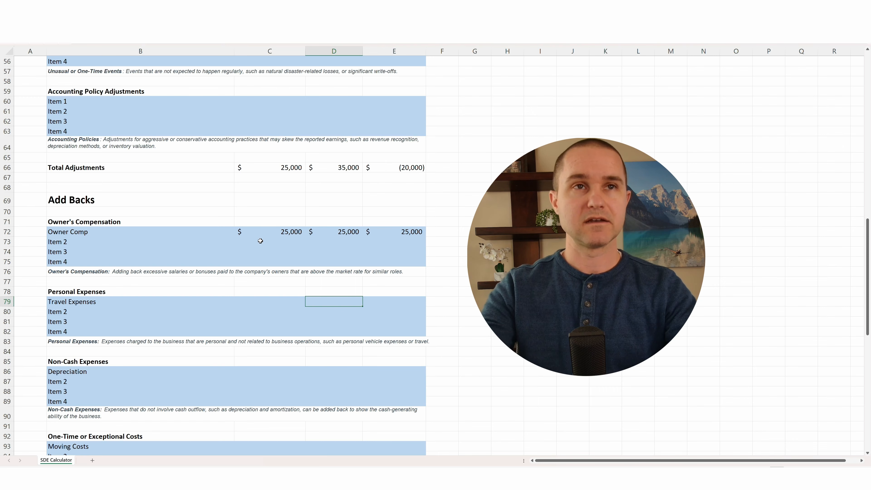
pyautogui.press('Right')
pyautogui.write('10000')
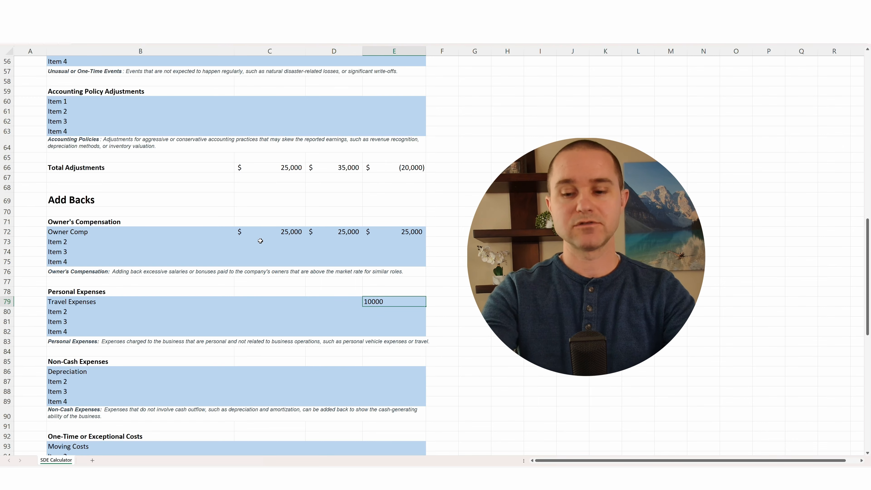
pyautogui.press('Return')
# Link the 2021 depreciation add back to the Depreciation expense in C28 and fill the formula across to 2023.
pyautogui.scroll(-3, 260, 240)
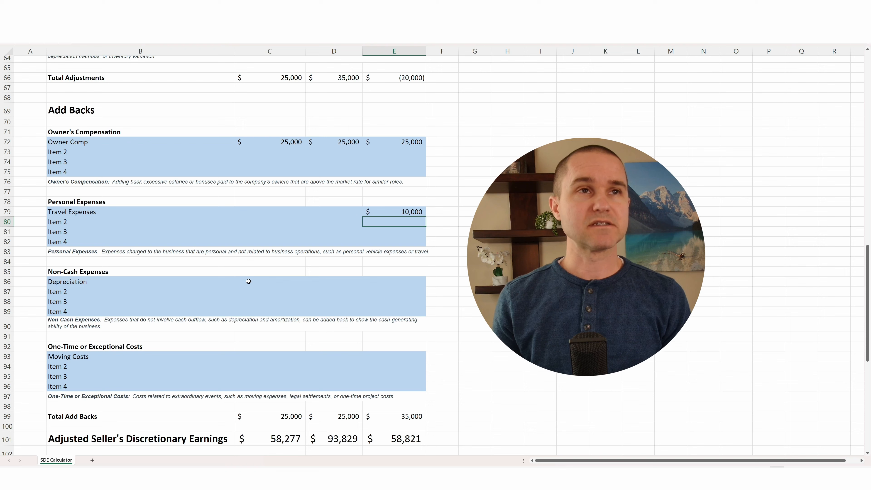
pyautogui.click(248, 281)
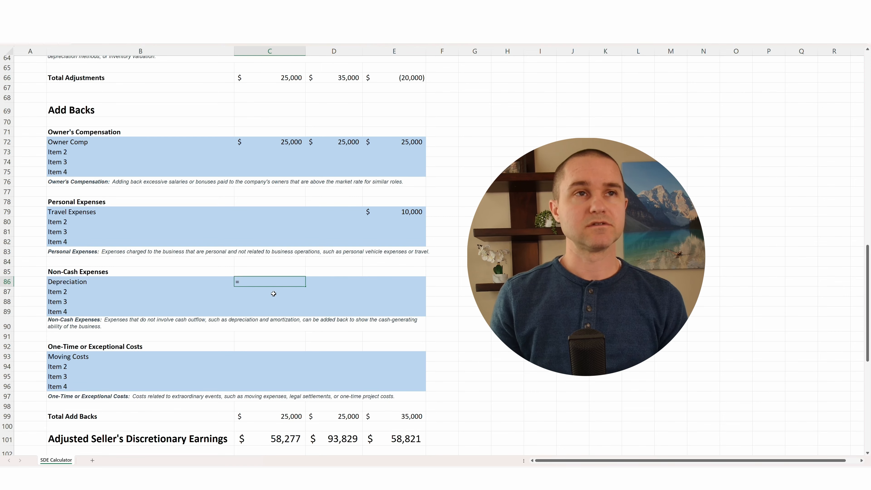
pyautogui.write('=')
pyautogui.scroll(15, 281, 282)
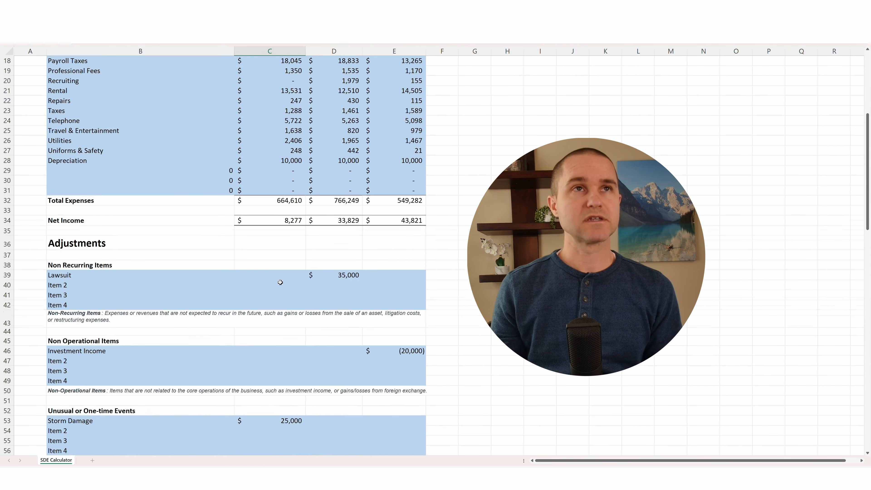
pyautogui.click(282, 164)
pyautogui.press('Return')
pyautogui.press('Up')
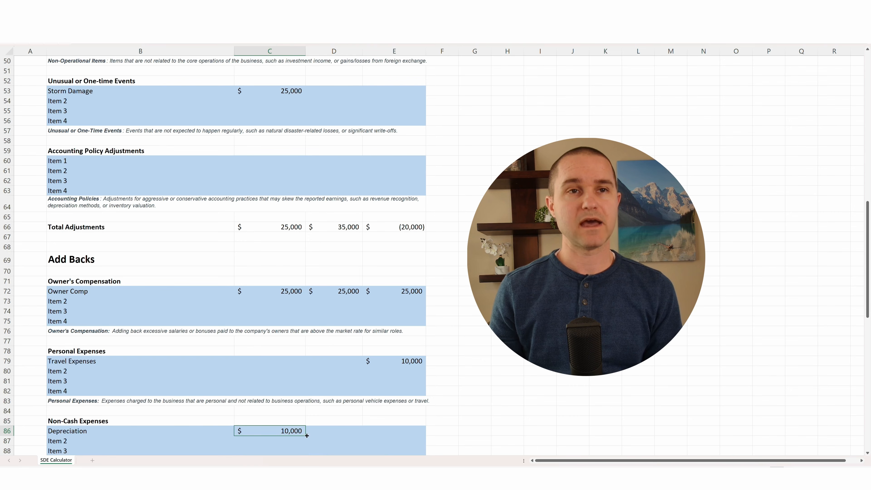
pyautogui.moveTo(306, 436); pyautogui.dragTo(425, 435)
# Enter a 20,000 moving costs add back for 2023 under One-Time or Exceptional Costs.
pyautogui.scroll(-6, 343, 378)
pyautogui.click(279, 327)
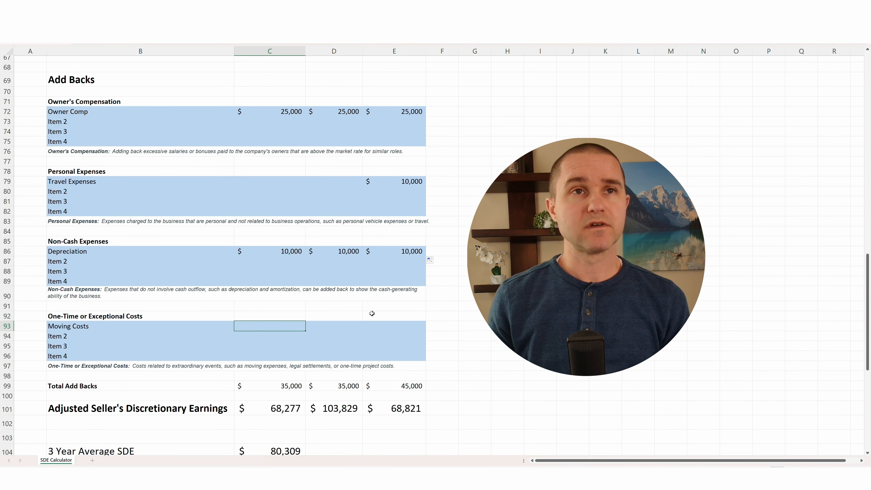
pyautogui.click(389, 327)
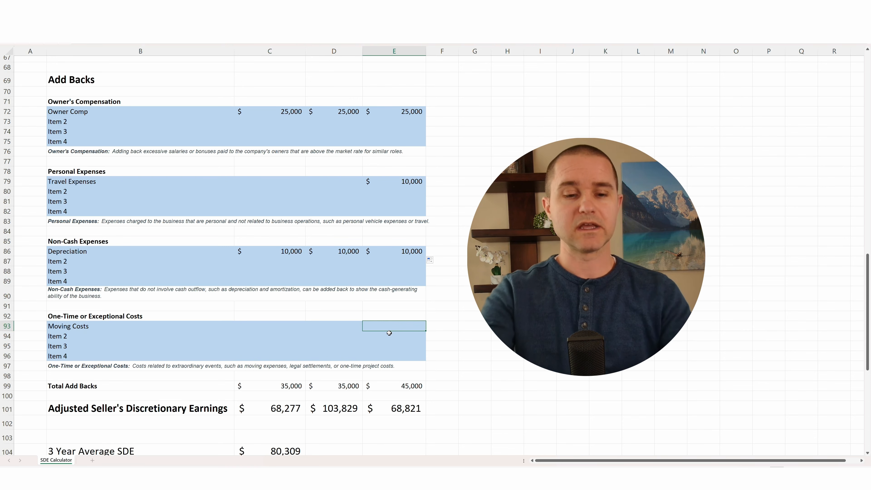
pyautogui.write('20000')
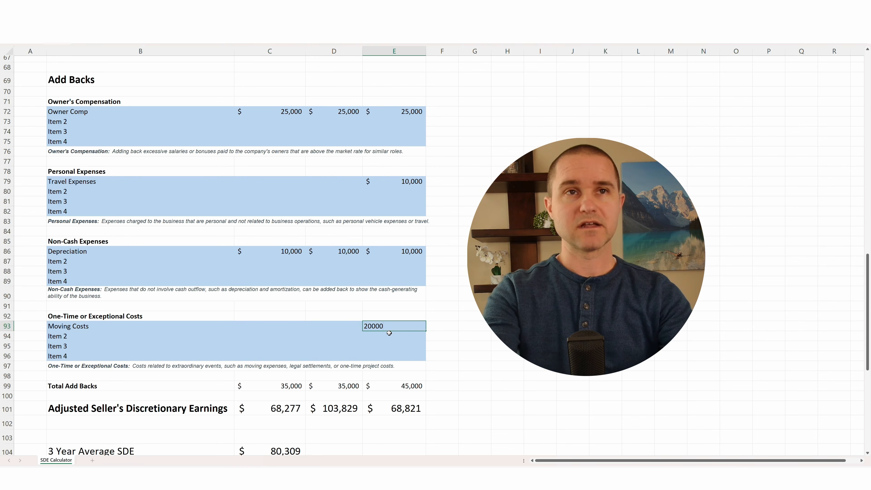
pyautogui.press('Return')
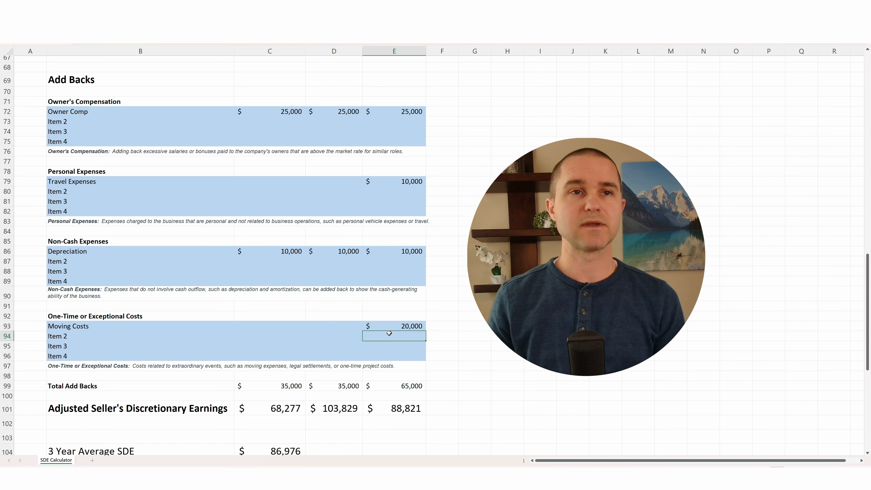
# Compare the Net Income row with the Adjusted Seller's Discretionary Earnings row across all three years.
pyautogui.scroll(-1, 390, 333)
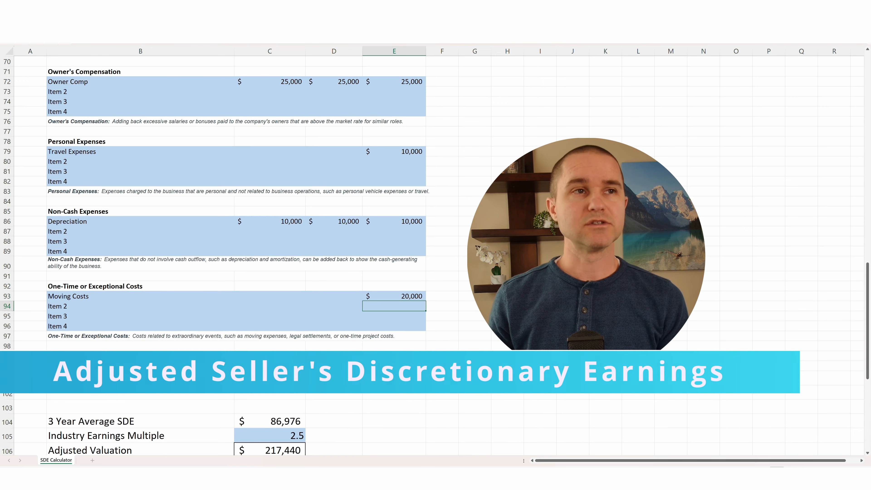
pyautogui.click(270, 377)
pyautogui.moveTo(394, 377); pyautogui.dragTo(274, 378)
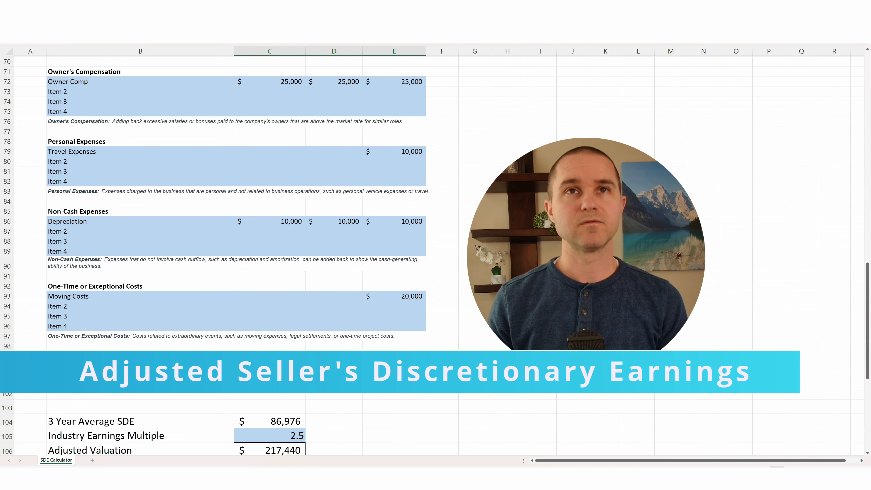
pyautogui.scroll(16, 268, 179)
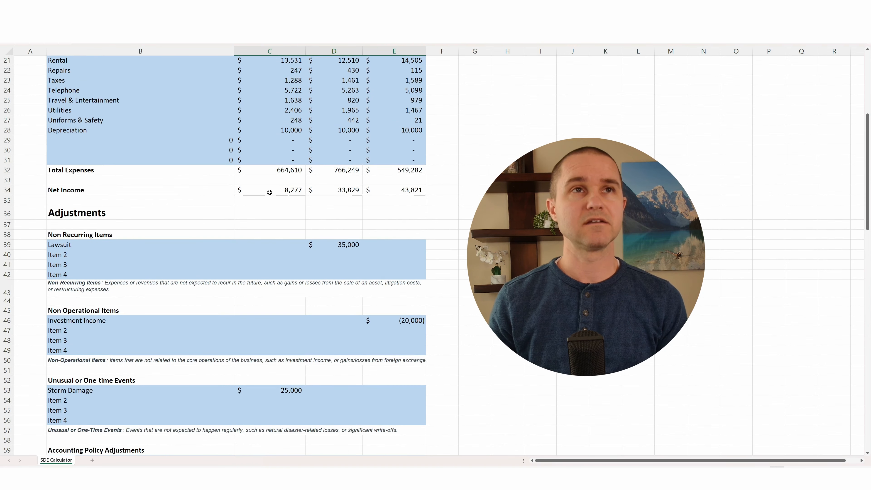
pyautogui.moveTo(270, 192); pyautogui.dragTo(397, 190)
pyautogui.scroll(-9, 369, 219)
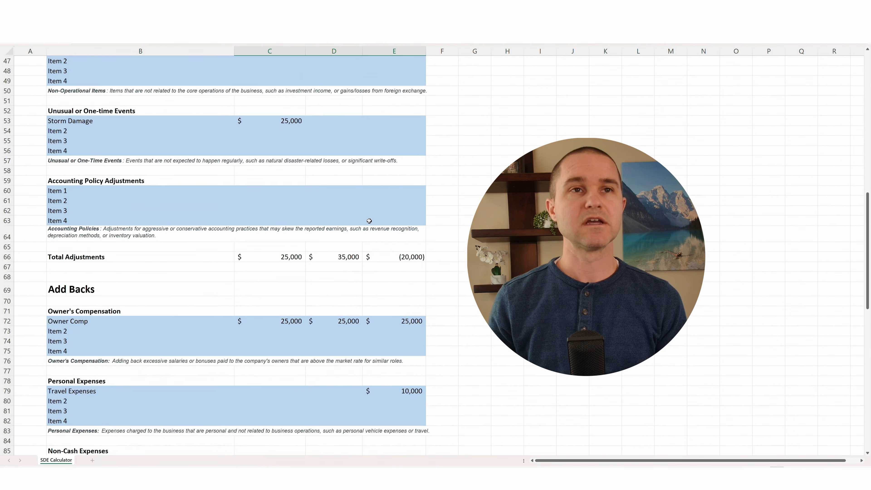
pyautogui.scroll(-10, 369, 221)
pyautogui.click(322, 333)
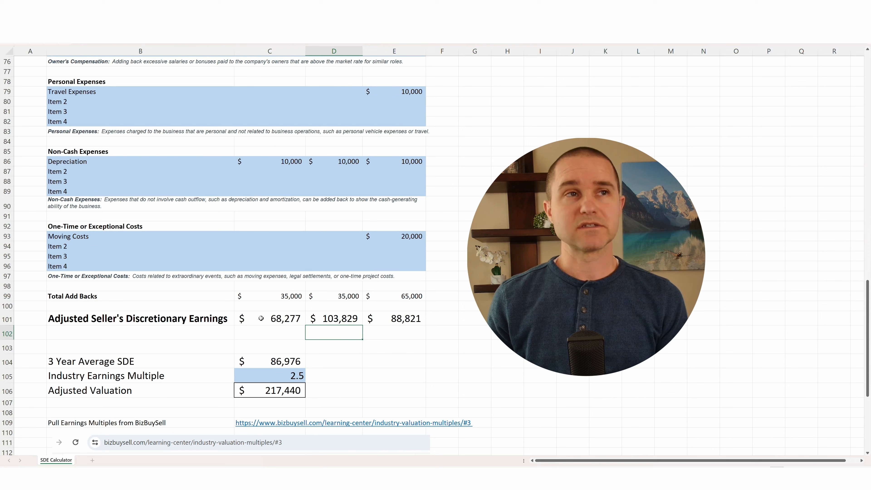
pyautogui.moveTo(261, 319); pyautogui.dragTo(380, 316)
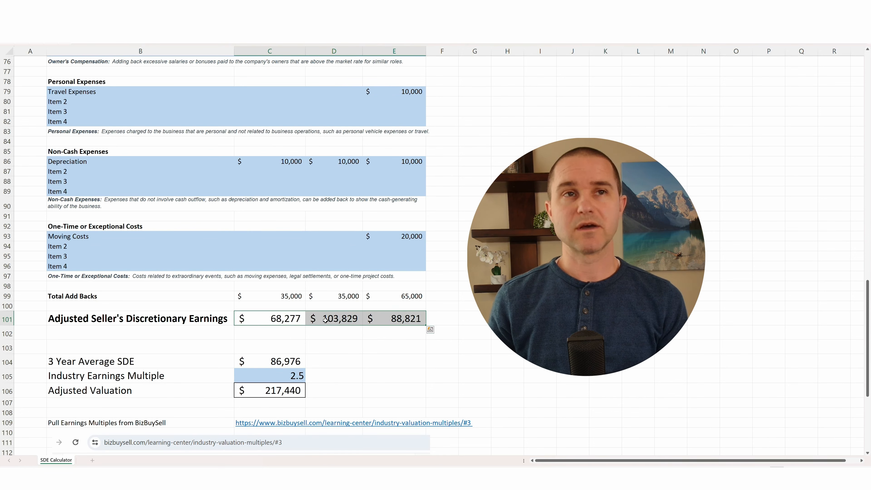
pyautogui.click(282, 339)
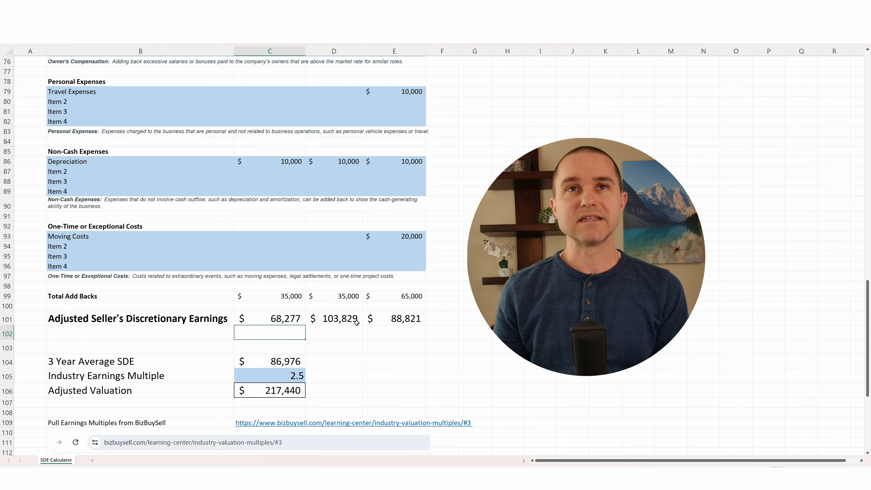
# Inspect the 3 Year Average SDE formula in C104, the Adjusted Valuation and the Industry Earnings Multiple.
pyautogui.click(266, 358)
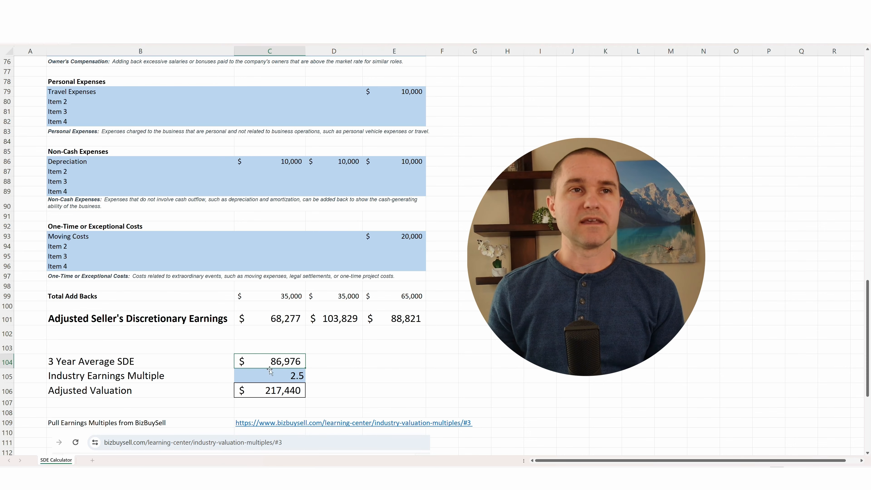
pyautogui.doubleClick(265, 361)
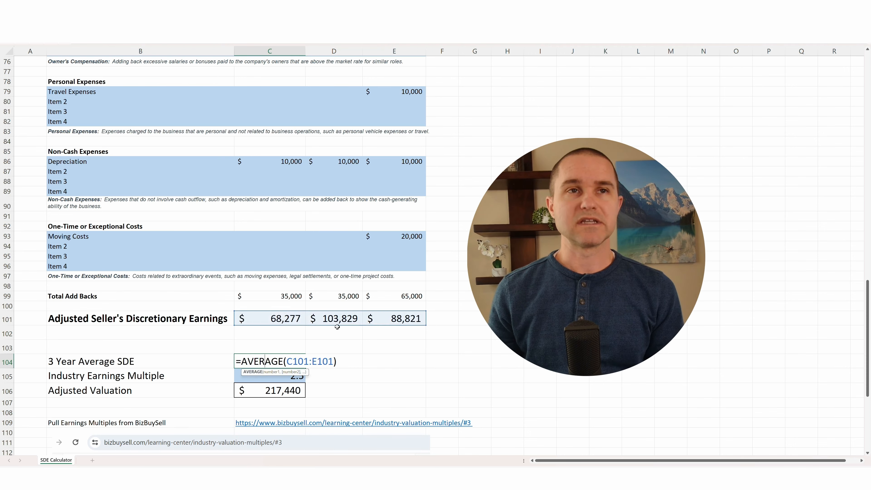
pyautogui.press('Escape')
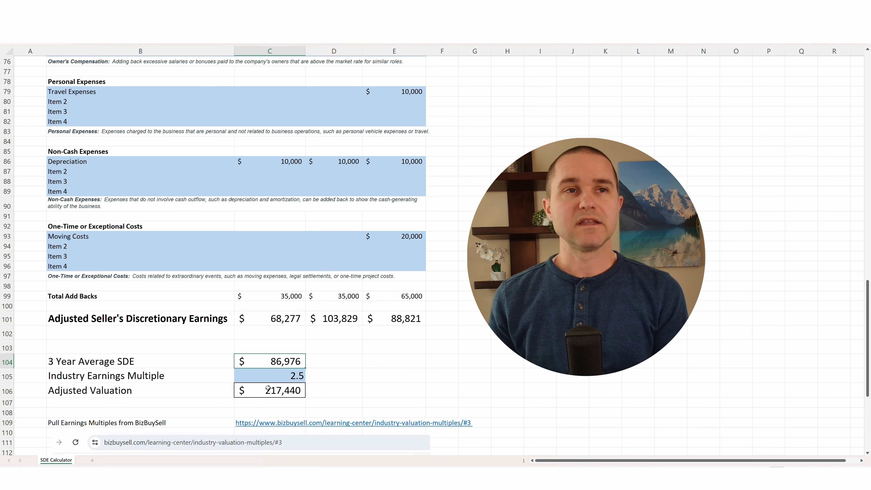
pyautogui.click(264, 395)
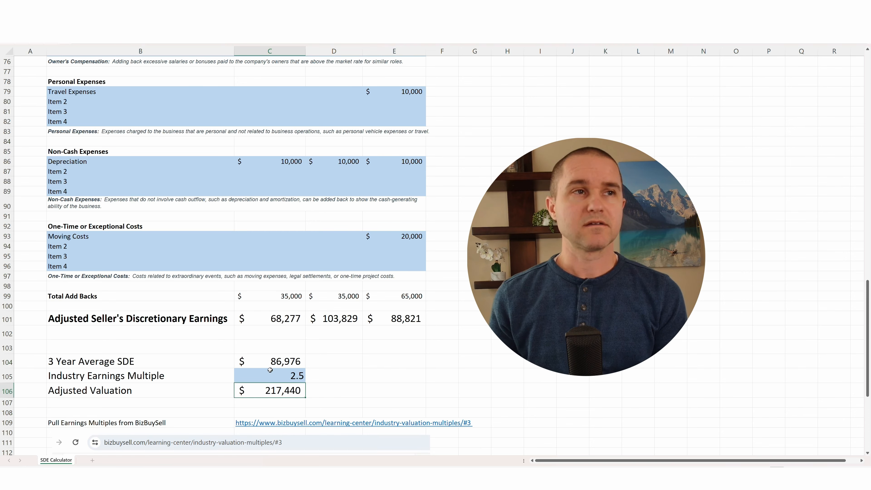
pyautogui.click(275, 378)
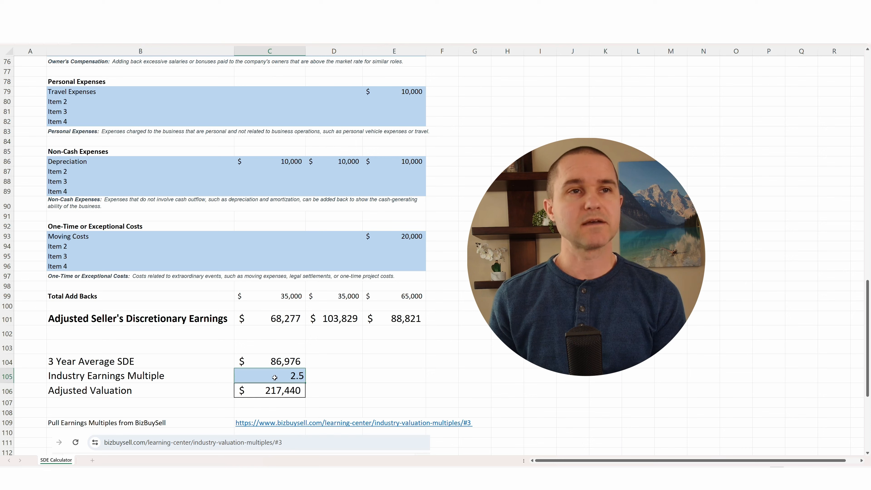